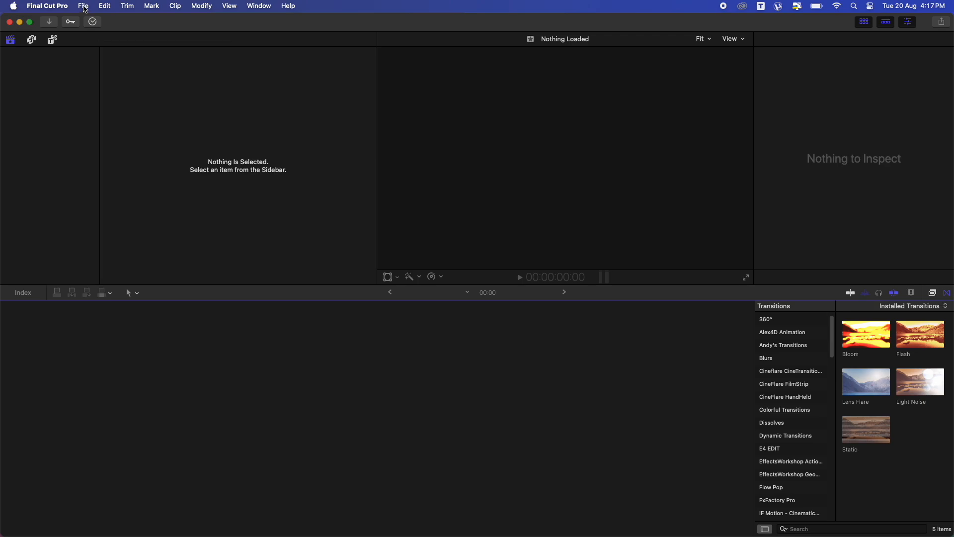
Create a new library named new in the 2024 EDITZ > 08 AUGUST > 04 YOUTUBE folder on the second external drive
{"action": "left_click", "coordinate": [85, 8]}
{"action": "mouse_move", "coordinate": [192, 21]}
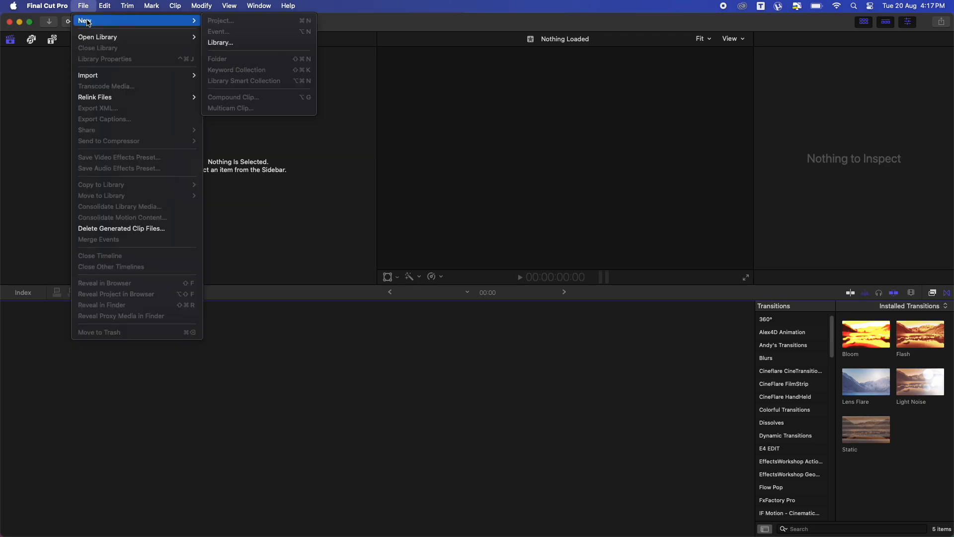
{"action": "left_click", "coordinate": [222, 42]}
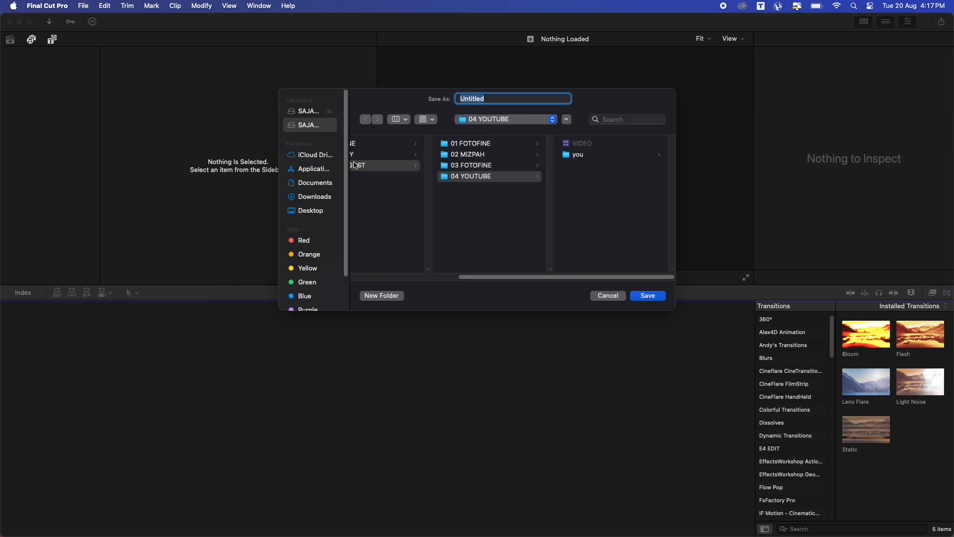
{"action": "left_click", "coordinate": [312, 125]}
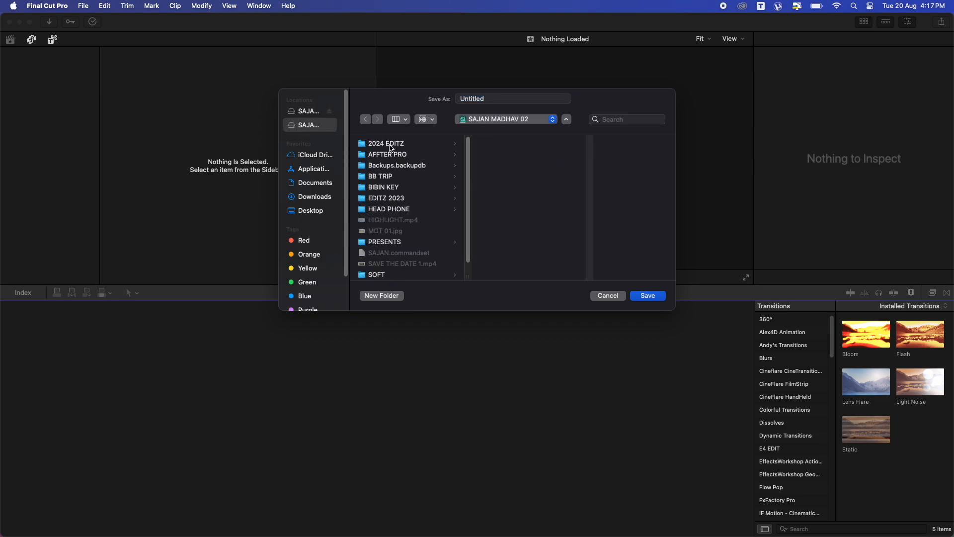
{"action": "left_click", "coordinate": [390, 144]}
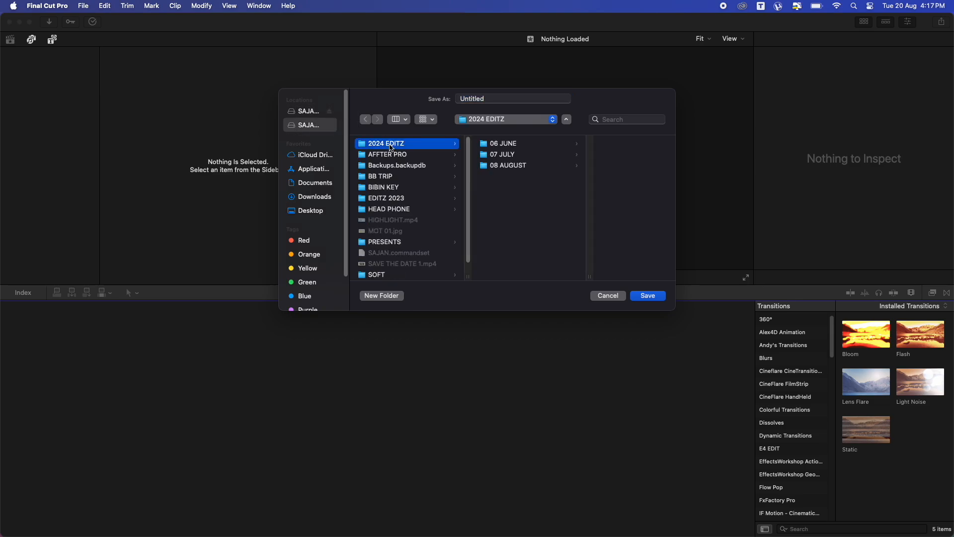
{"action": "left_click", "coordinate": [512, 170]}
{"action": "left_click", "coordinate": [592, 177]}
{"action": "key", "text": "Tab"}
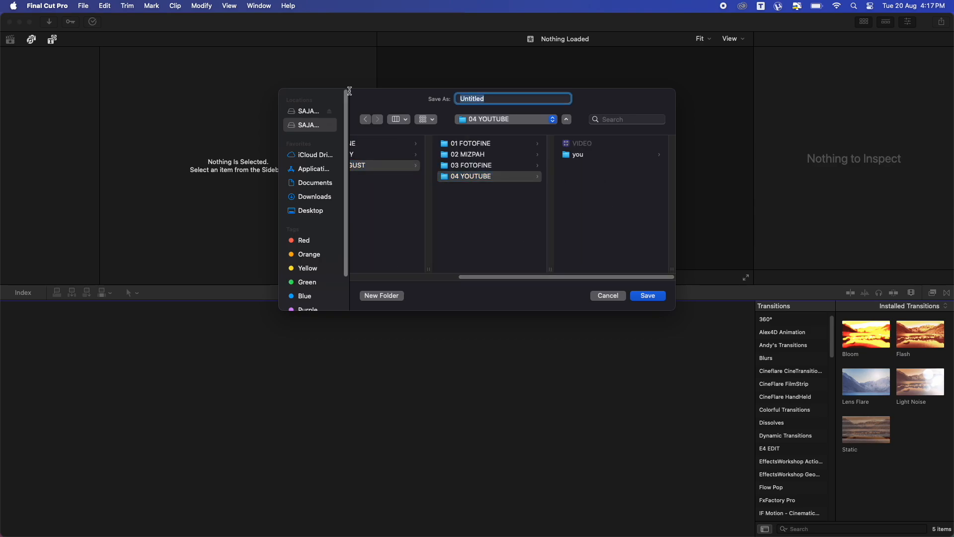
{"action": "type", "text": "new"}
{"action": "key", "text": "Return"}
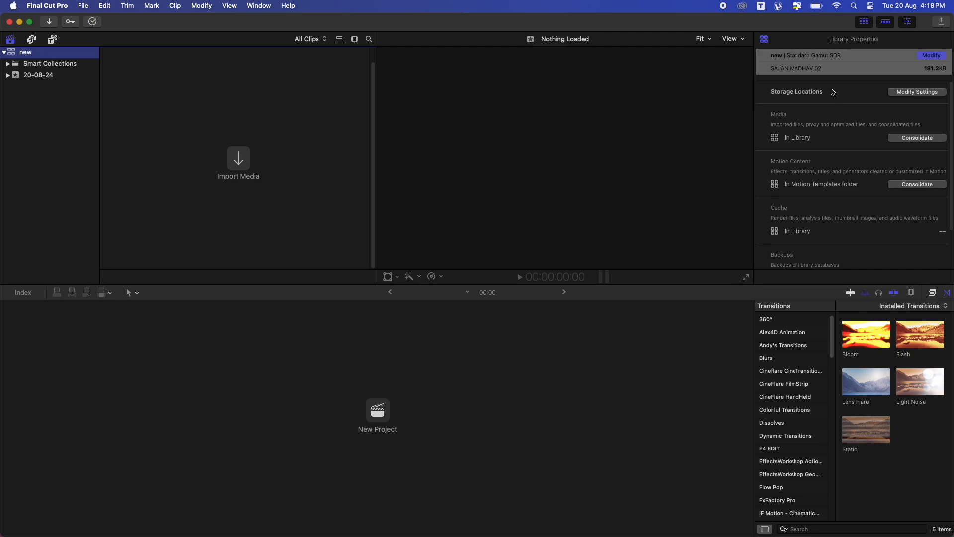
Set the library's media storage location to the you folder inside 2024 EDITZ > 08 AUGUST > 04 YOUTUBE
{"action": "left_click", "coordinate": [909, 93]}
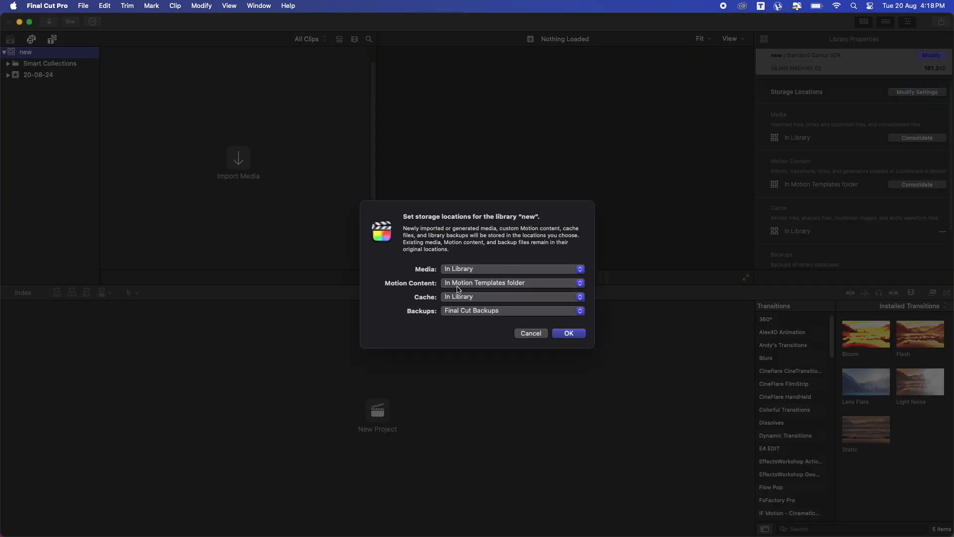
{"action": "left_click", "coordinate": [480, 274]}
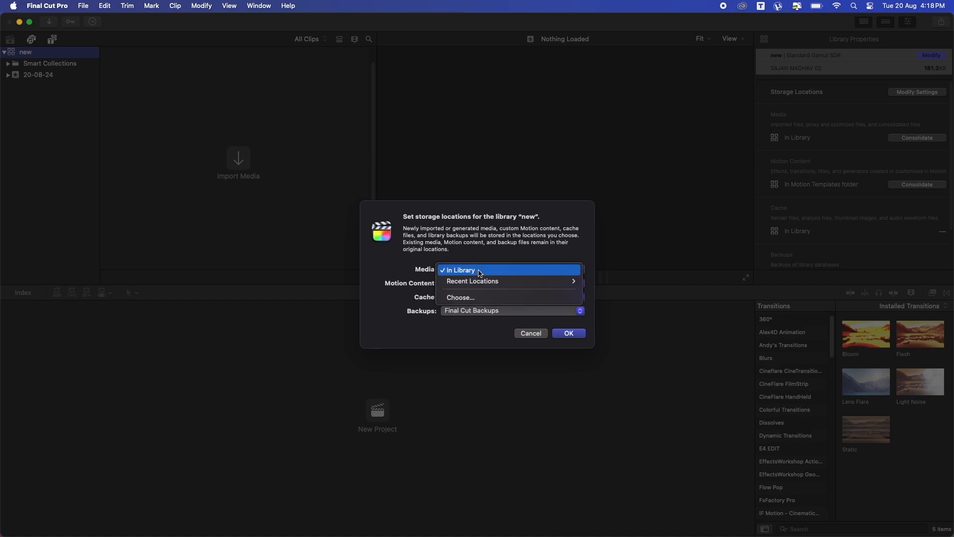
{"action": "left_click", "coordinate": [480, 297]}
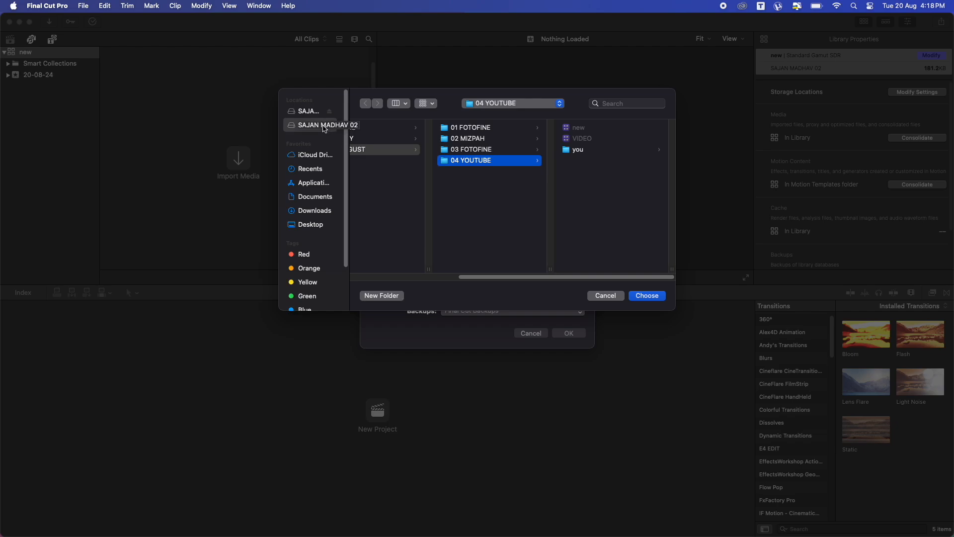
{"action": "left_click", "coordinate": [324, 126]}
{"action": "left_click", "coordinate": [389, 128]}
{"action": "left_click", "coordinate": [514, 150]}
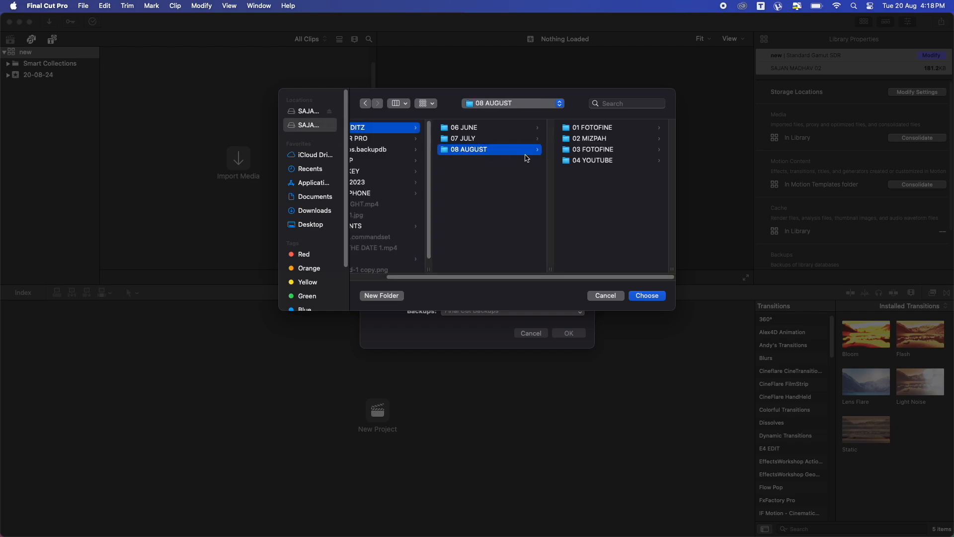
{"action": "left_click", "coordinate": [590, 161]}
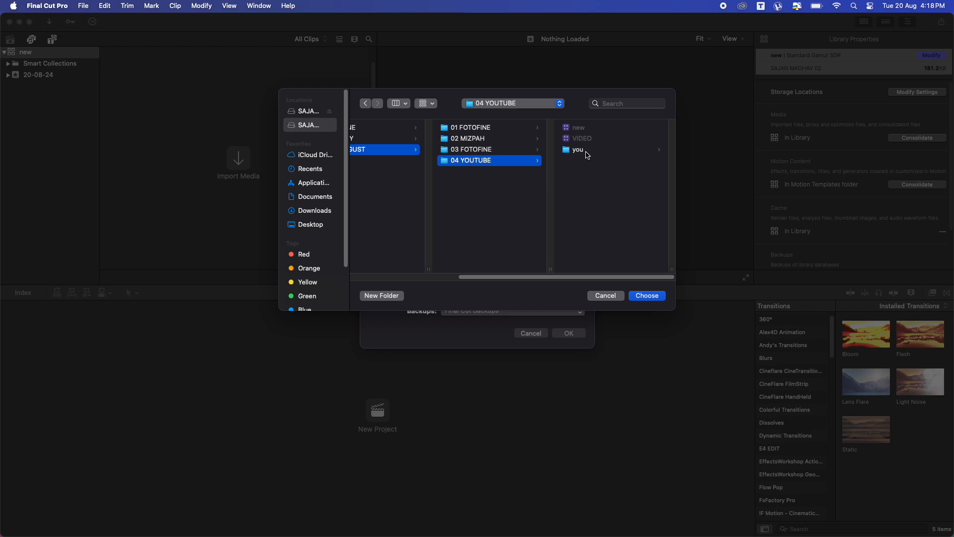
{"action": "left_click", "coordinate": [581, 150]}
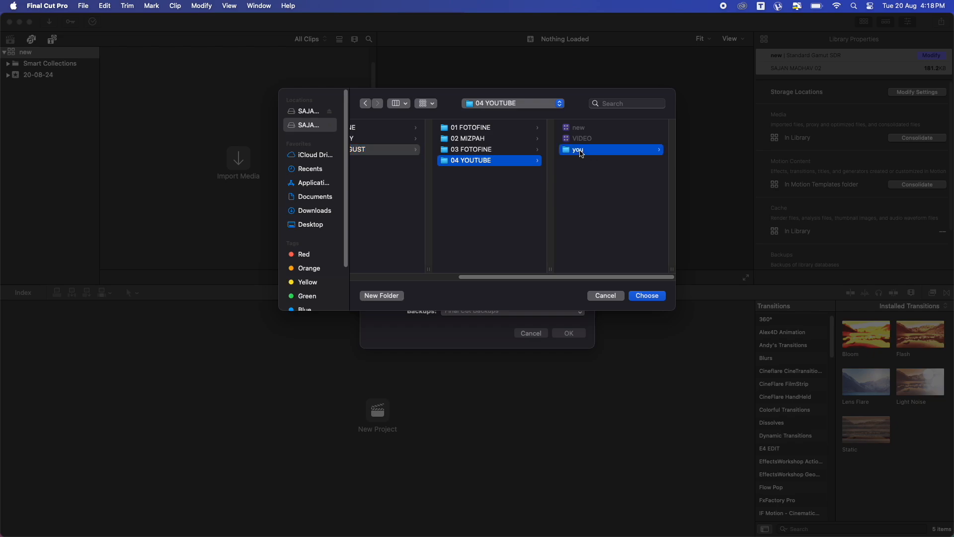
{"action": "left_click", "coordinate": [646, 297]}
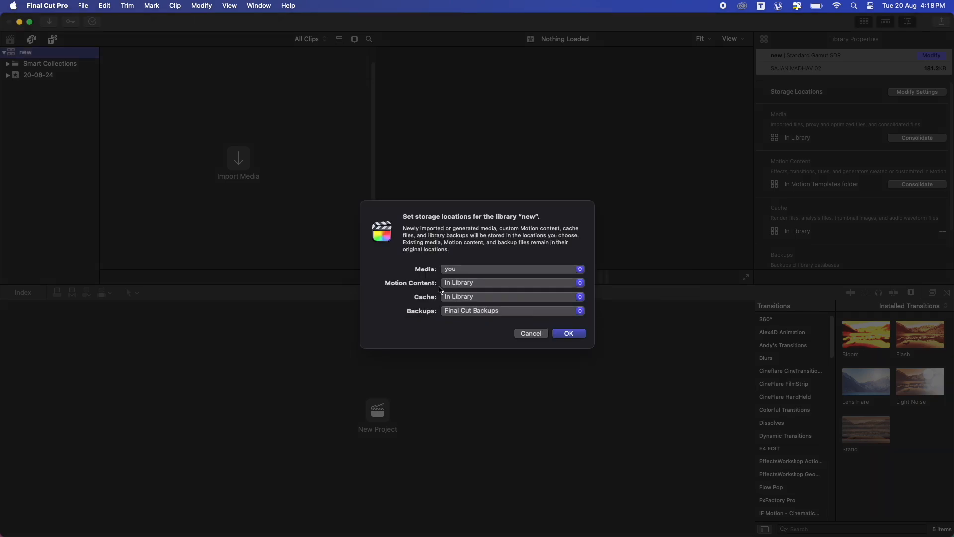
Store the library's Motion content in the library and its cache and backups in the you folder, and apply the storage settings
{"action": "left_click", "coordinate": [471, 284]}
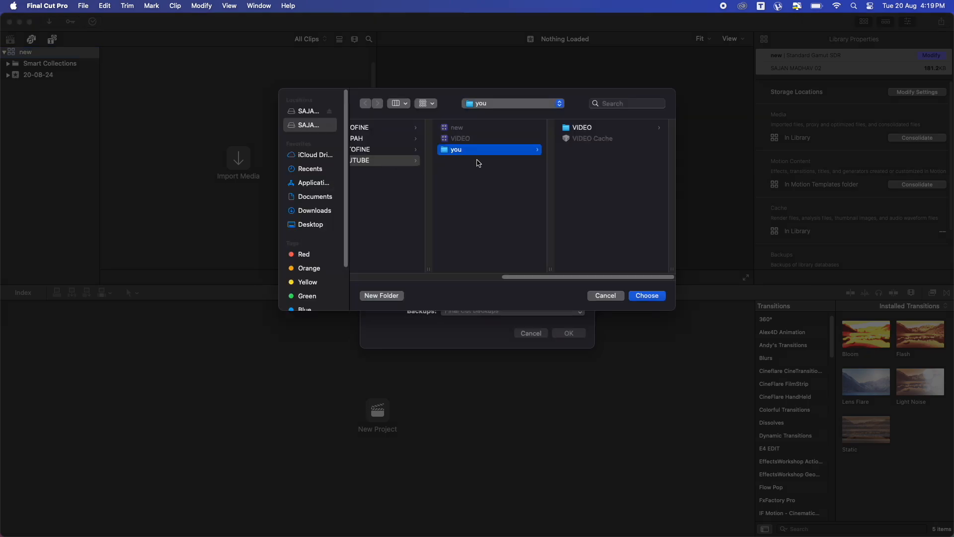
{"action": "left_click", "coordinate": [657, 296]}
{"action": "left_click", "coordinate": [487, 311]}
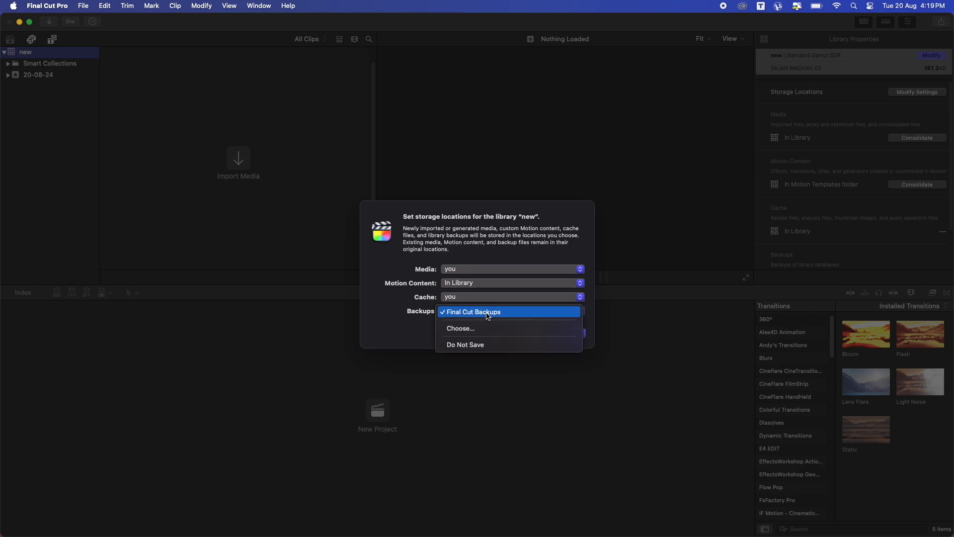
{"action": "left_click", "coordinate": [481, 328]}
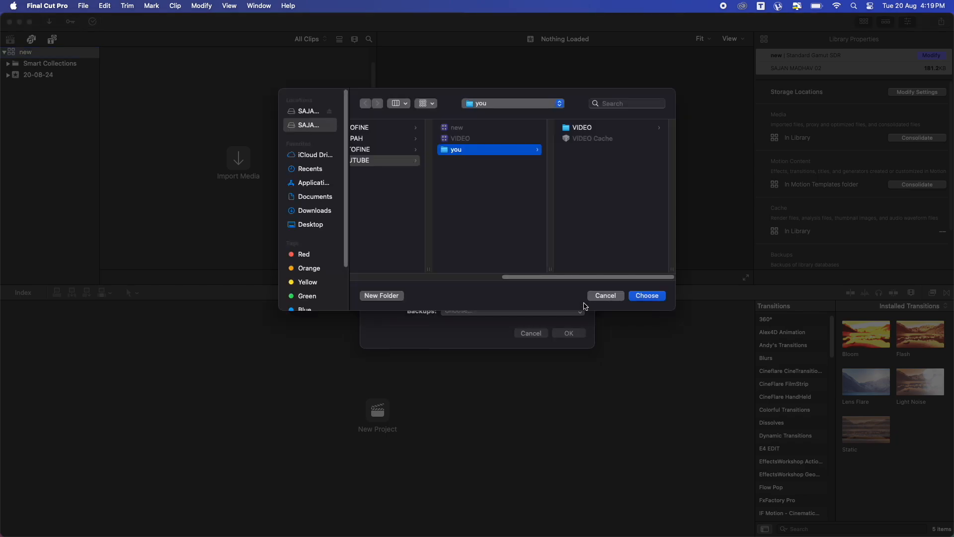
{"action": "left_click", "coordinate": [653, 297]}
{"action": "left_click", "coordinate": [576, 337]}
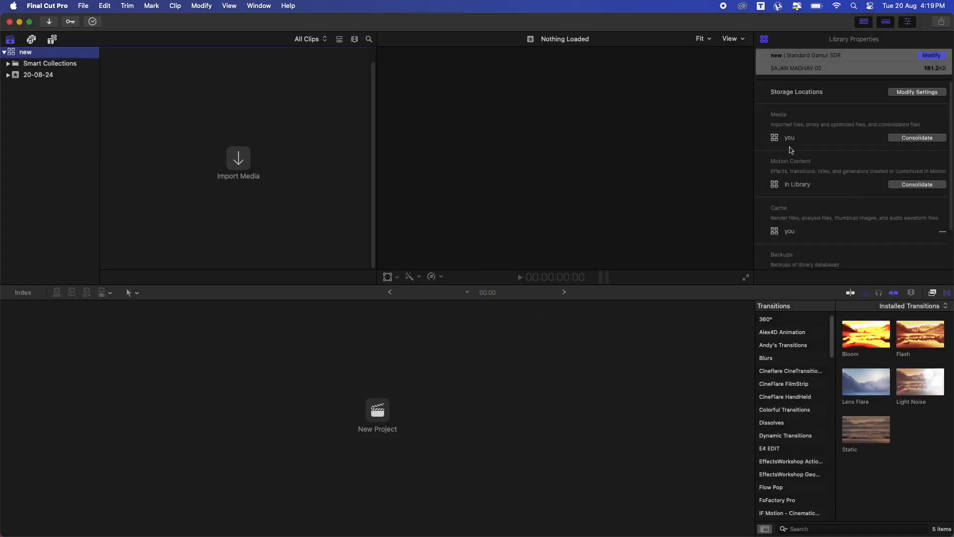
{"action": "scroll", "coordinate": [806, 235], "scroll_direction": "down", "scroll_amount": 2}
{"action": "scroll", "coordinate": [806, 234], "scroll_direction": "down", "scroll_amount": 1}
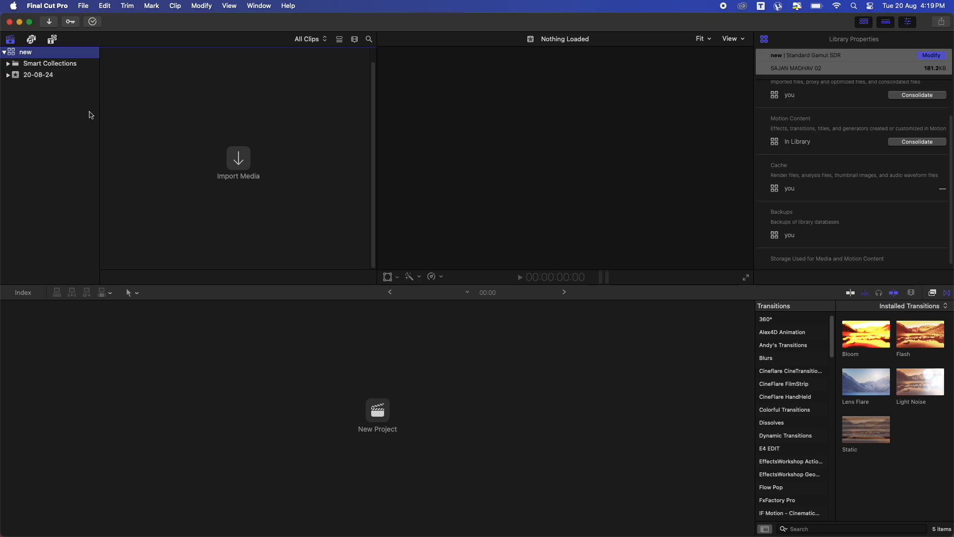
Rename the 20-08-24 event to 01 video and add another event named 02 edit to the library
{"action": "left_click", "coordinate": [35, 76]}
{"action": "left_click", "coordinate": [40, 76]}
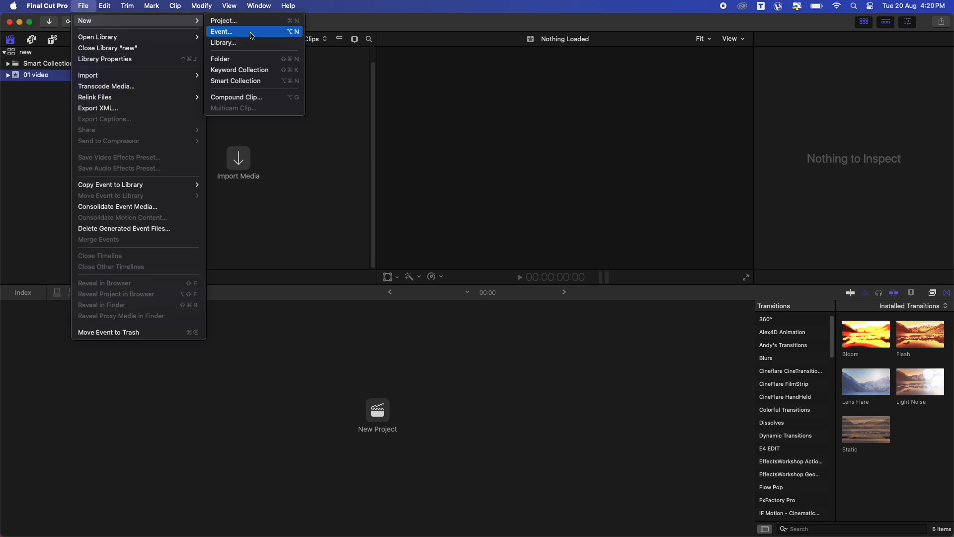
{"action": "left_click", "coordinate": [249, 33]}
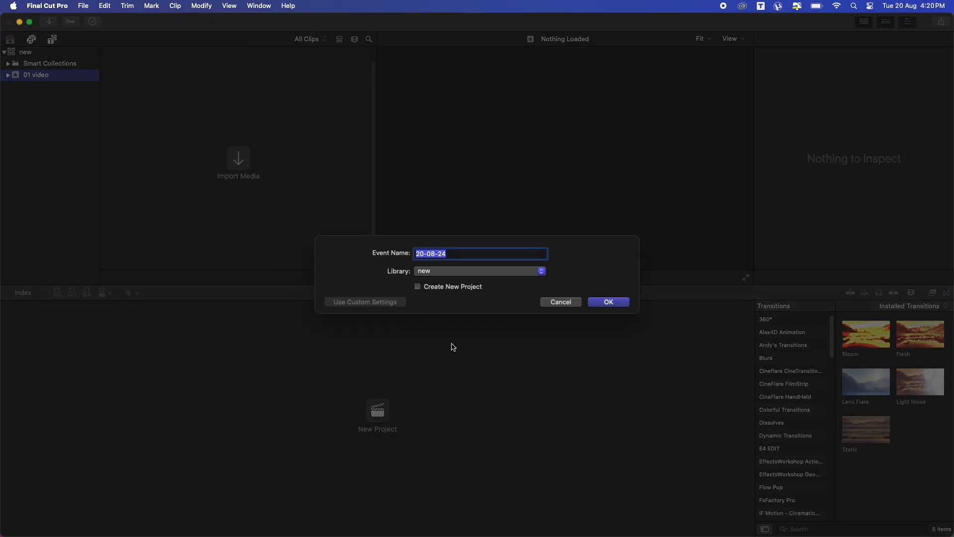
{"action": "type", "text": "02 edit"}
{"action": "key", "text": "Return"}
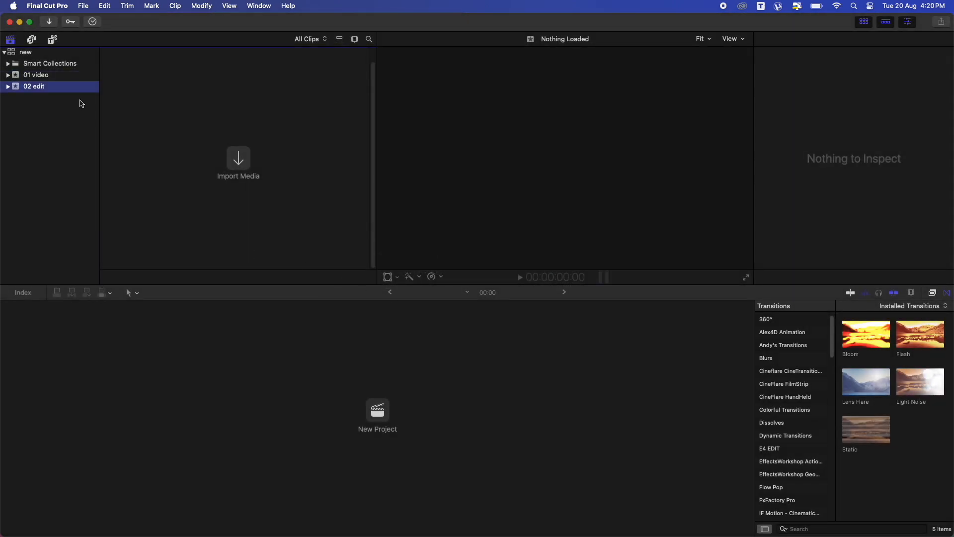
Create an event named 03 music in the library new
{"action": "key", "text": "alt+n"}
{"action": "type", "text": "03 music"}
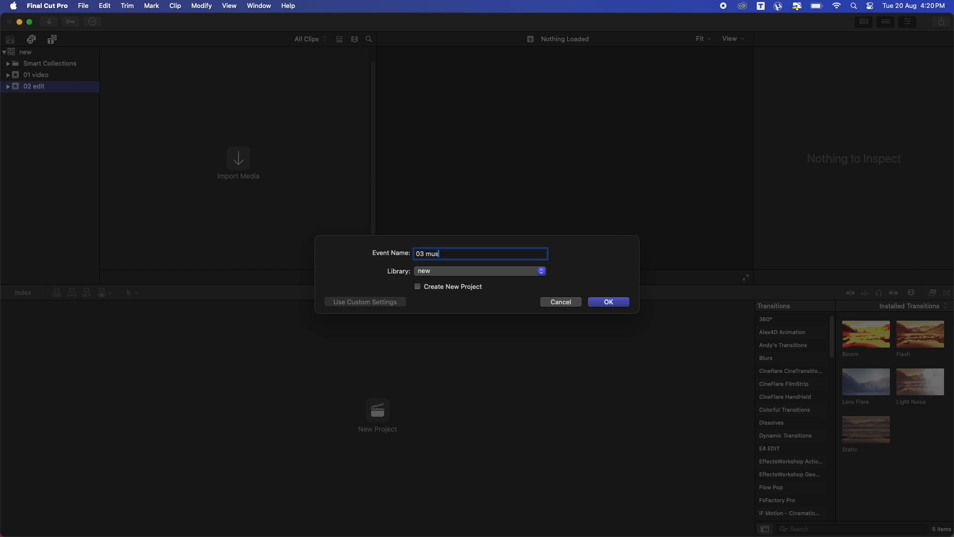
{"action": "left_click", "coordinate": [608, 302]}
Import the seven waterfall and beach video clips, including 154A0976 and DSCF6436, into the 01 video event
{"action": "left_click", "coordinate": [43, 77]}
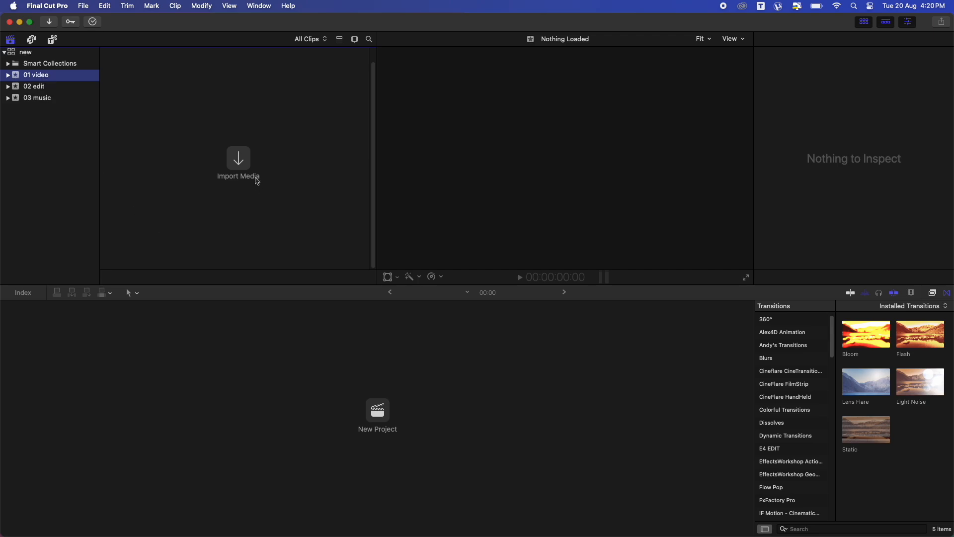
{"action": "left_click", "coordinate": [239, 165]}
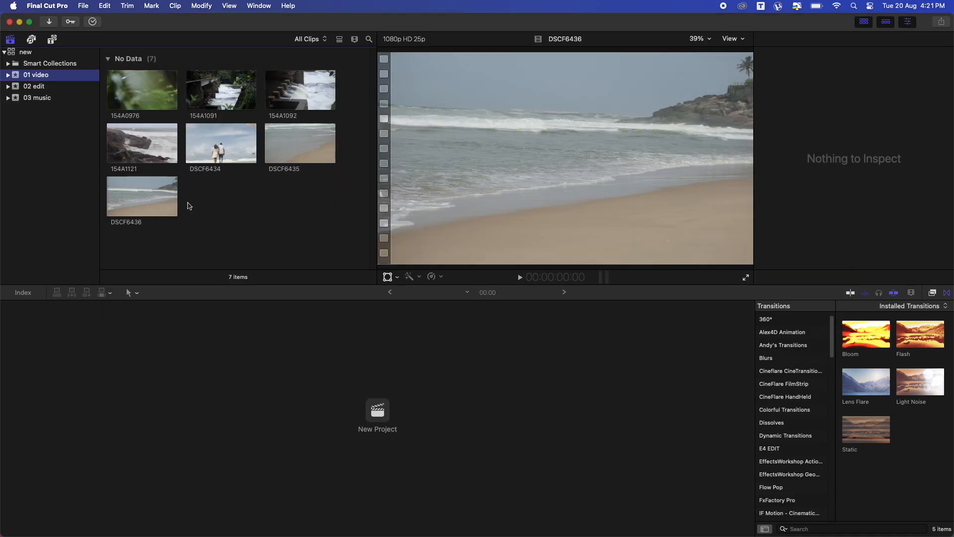
Add the audio file "Project - 06/08/24, 1.27 PM.mp3" from the Desktop's DESK folder in Finder to the 03 music event
{"action": "left_click", "coordinate": [48, 100]}
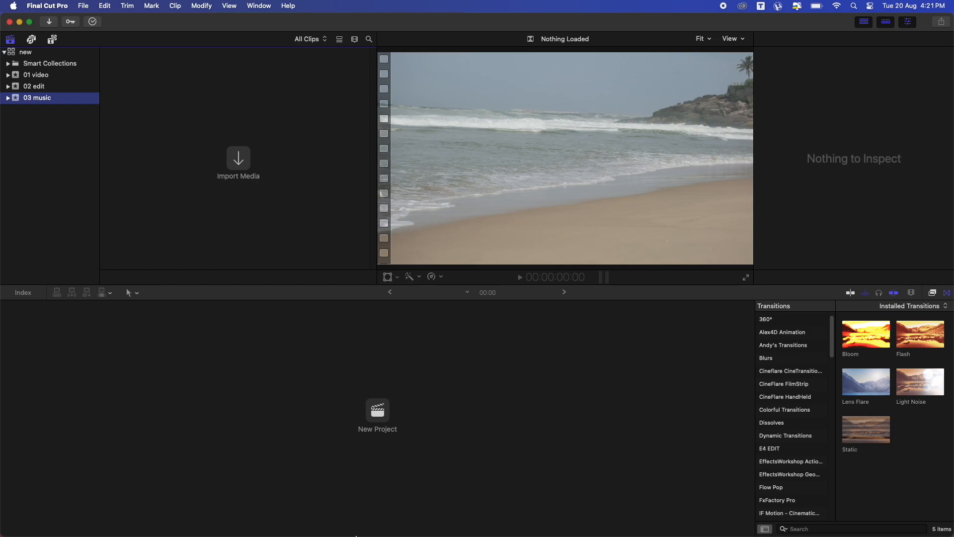
{"action": "mouse_move", "coordinate": [356, 535]}
{"action": "left_click", "coordinate": [237, 507]}
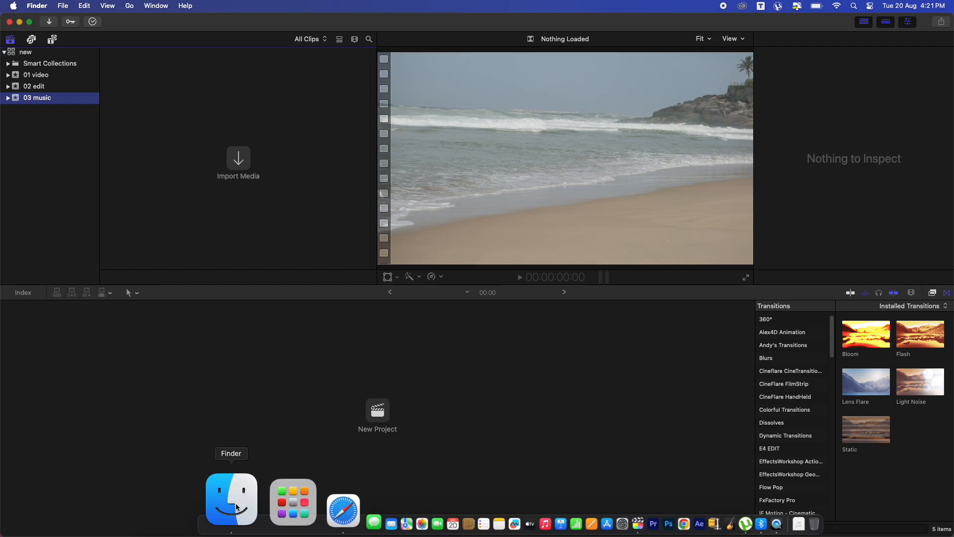
{"action": "left_click", "coordinate": [312, 182]}
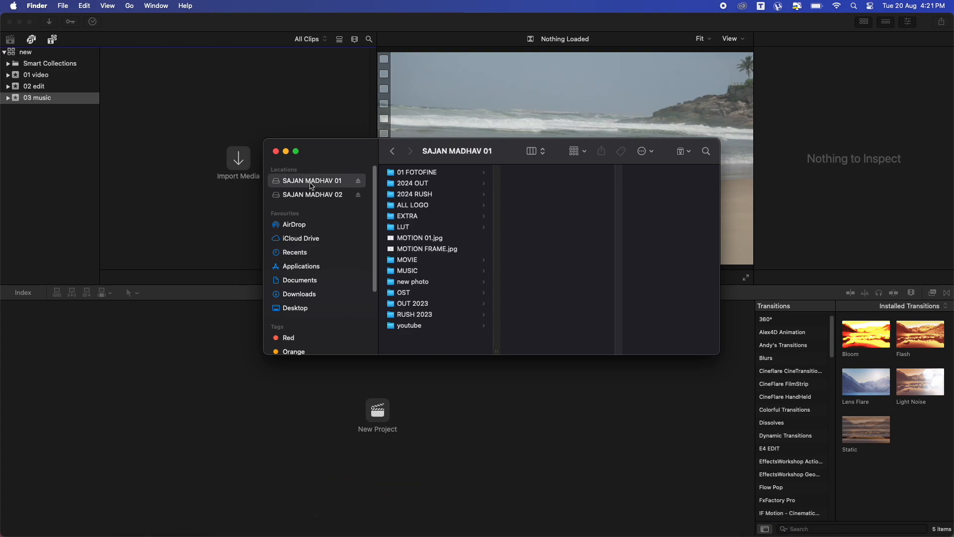
{"action": "left_click", "coordinate": [298, 307]}
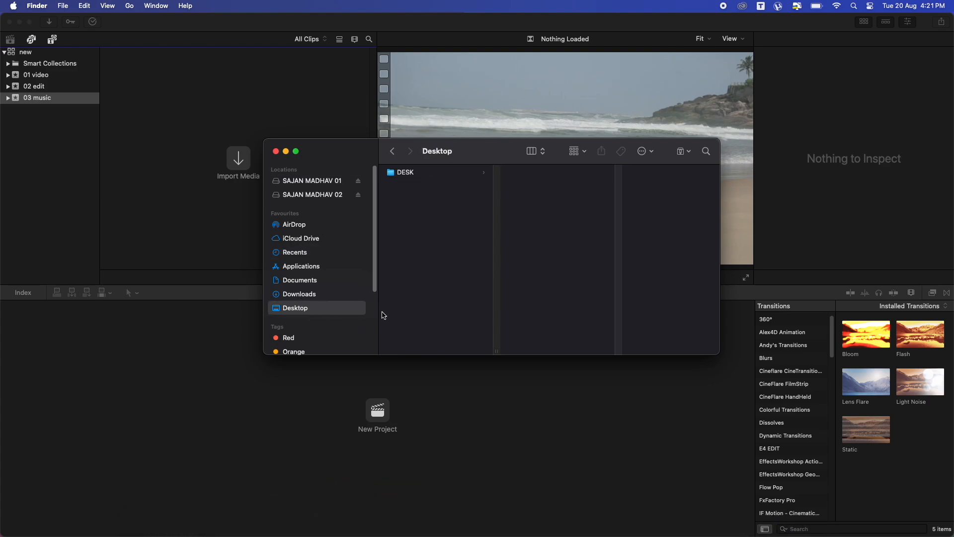
{"action": "left_click", "coordinate": [428, 173]}
{"action": "scroll", "coordinate": [563, 302], "scroll_direction": "down", "scroll_amount": 10}
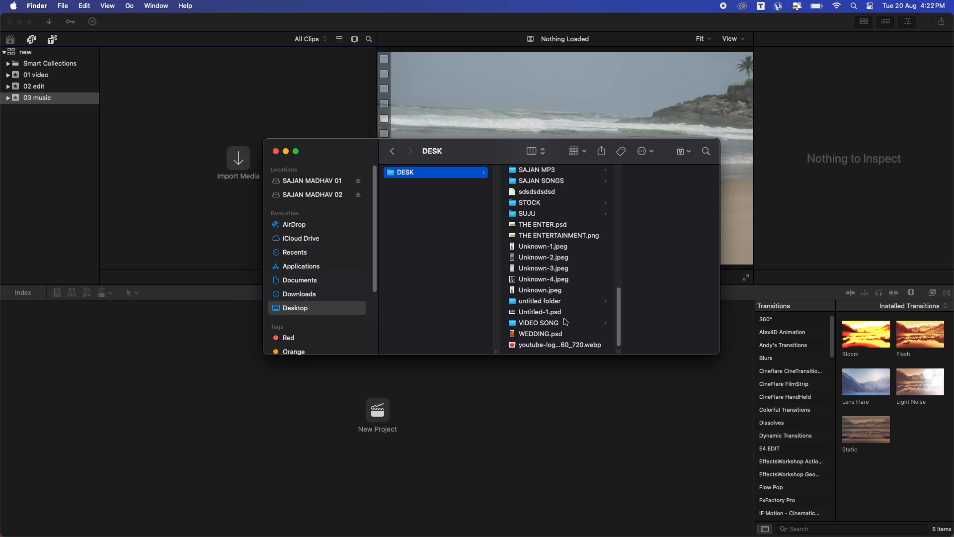
{"action": "scroll", "coordinate": [535, 258], "scroll_direction": "up", "scroll_amount": 5}
{"action": "left_click", "coordinate": [536, 226]}
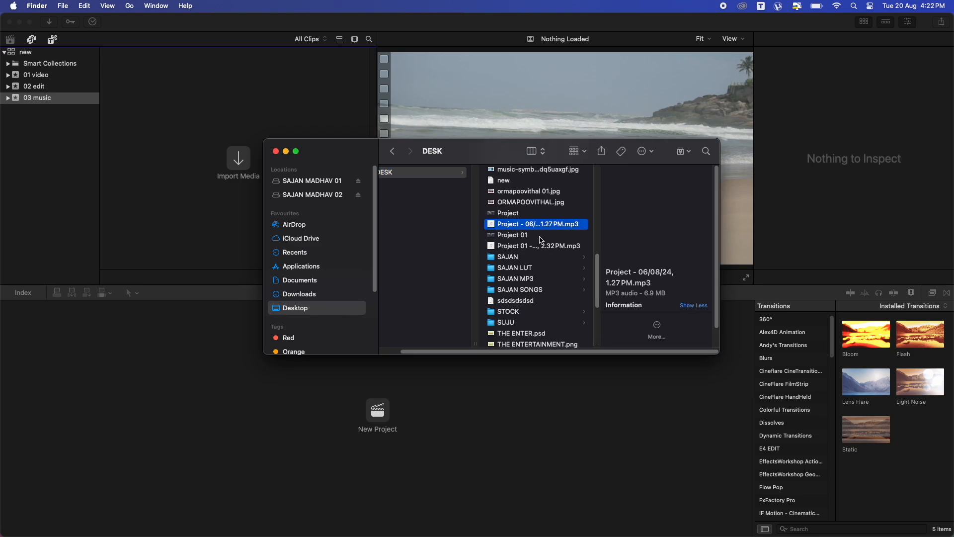
{"action": "left_click_drag", "start_coordinate": [498, 226], "coordinate": [200, 94]}
Start a new project named "new" in the 02 edit event
{"action": "left_click", "coordinate": [44, 87]}
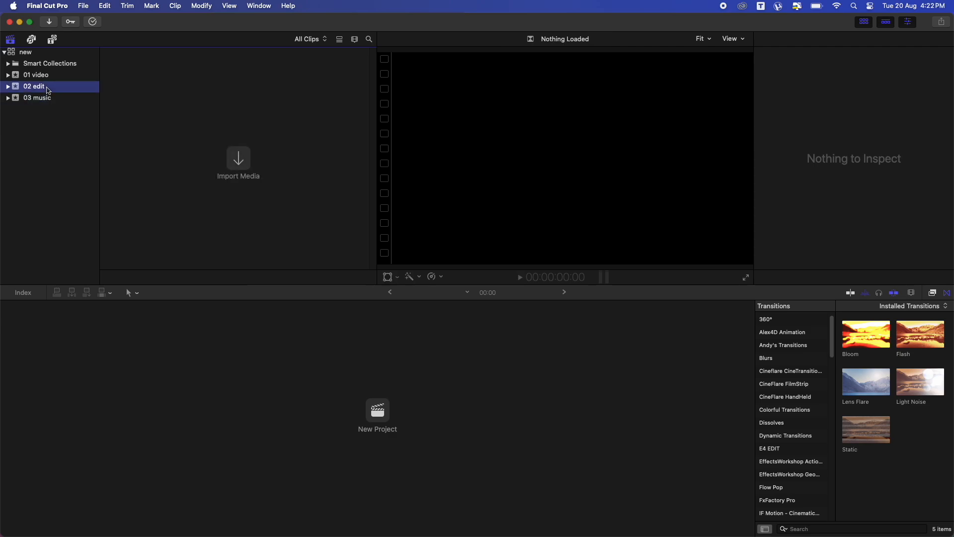
{"action": "left_click", "coordinate": [81, 7]}
{"action": "mouse_move", "coordinate": [89, 24]}
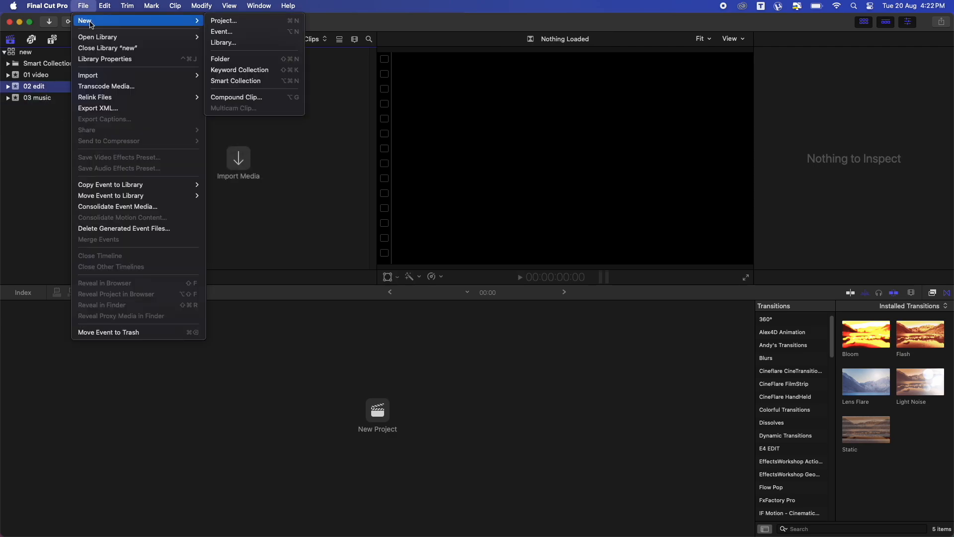
{"action": "left_click", "coordinate": [235, 27]}
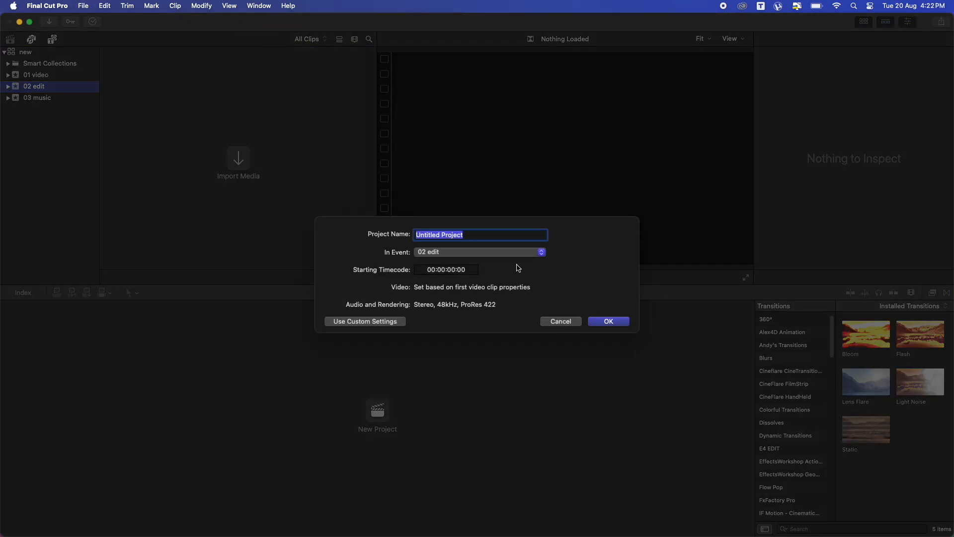
{"action": "type", "text": "new"}
Examine the available video formats and frame rates in the new project's custom settings
{"action": "left_click", "coordinate": [382, 324]}
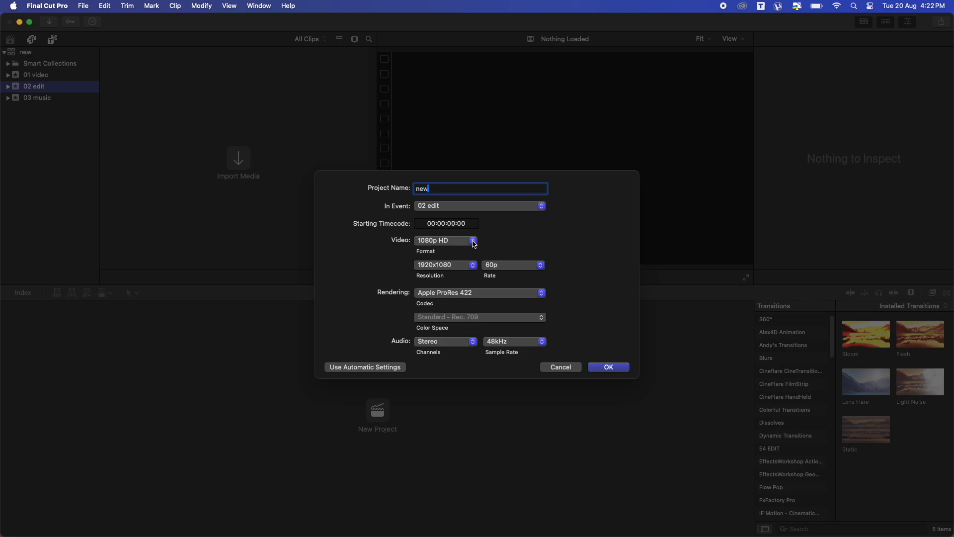
{"action": "left_click", "coordinate": [473, 242]}
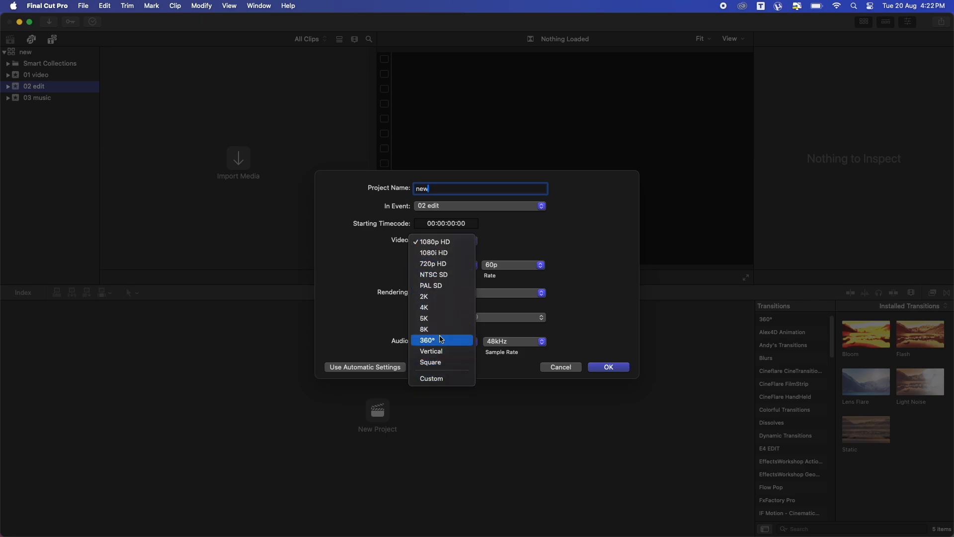
{"action": "left_click", "coordinate": [438, 243]}
{"action": "left_click", "coordinate": [512, 265]}
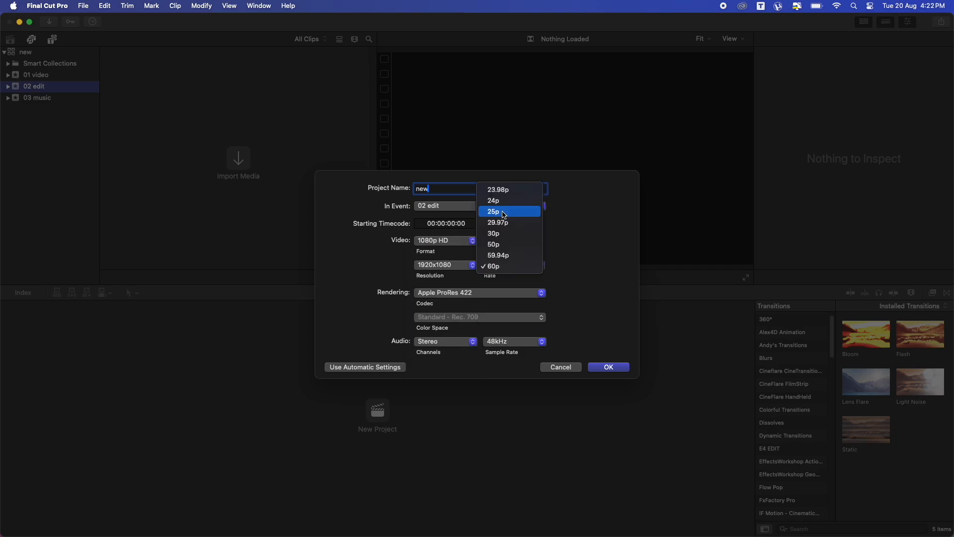
{"action": "left_click", "coordinate": [598, 270]}
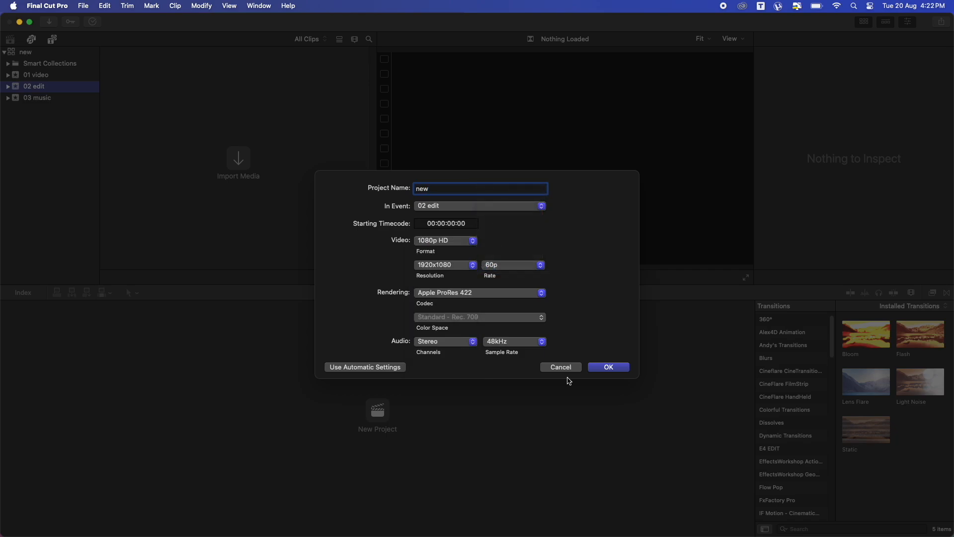
Return the new project to automatic settings and create it
{"action": "left_click", "coordinate": [361, 369]}
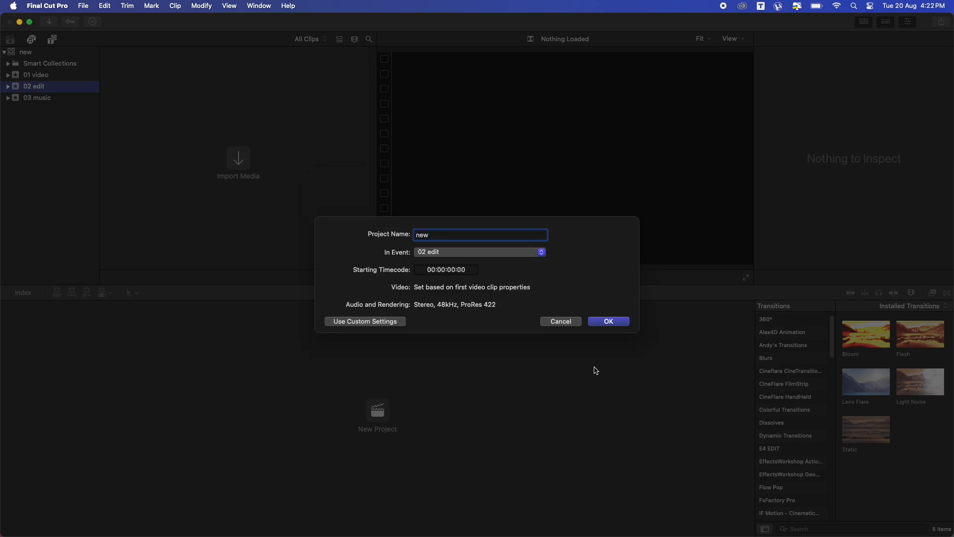
{"action": "left_click", "coordinate": [615, 322]}
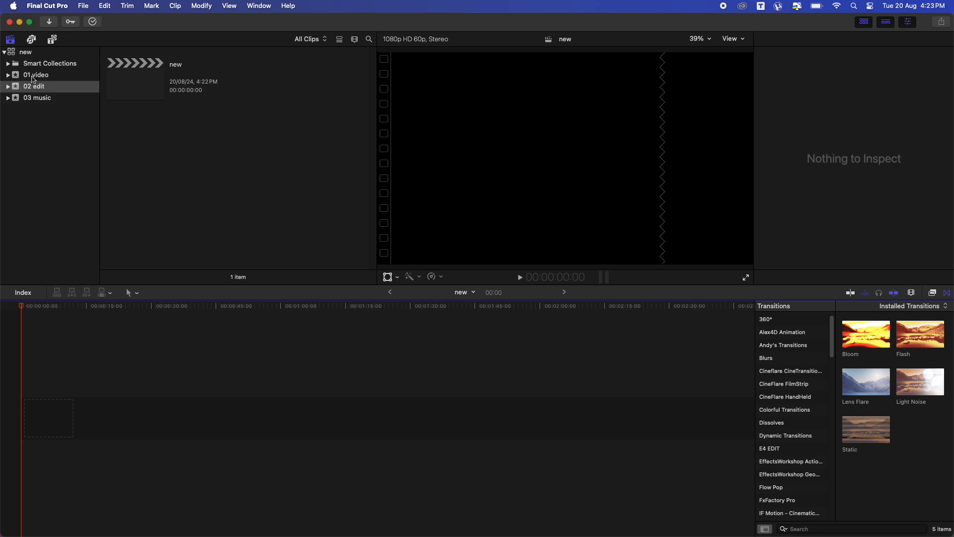
Place clip 154A0976 from the 01 video event at the start of the timeline
{"action": "left_click", "coordinate": [33, 75]}
{"action": "left_click", "coordinate": [153, 101]}
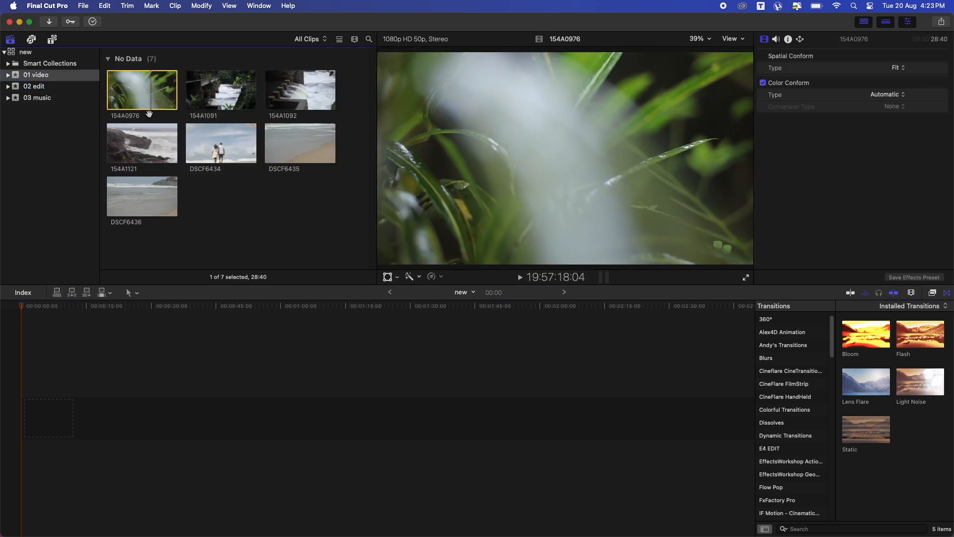
{"action": "left_click", "coordinate": [111, 296]}
{"action": "left_click", "coordinate": [132, 319]}
{"action": "left_click_drag", "start_coordinate": [124, 99], "coordinate": [22, 420]}
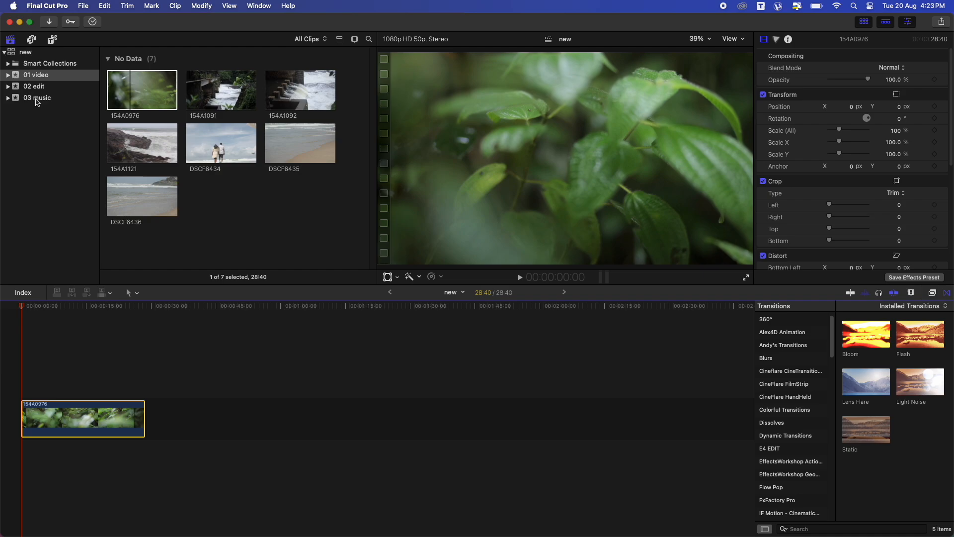
Attach the "Project - 06:08:24, 1.27 PM" audio from the 03 music event beneath the first clip at the timeline start and play the timeline
{"action": "left_click", "coordinate": [37, 99]}
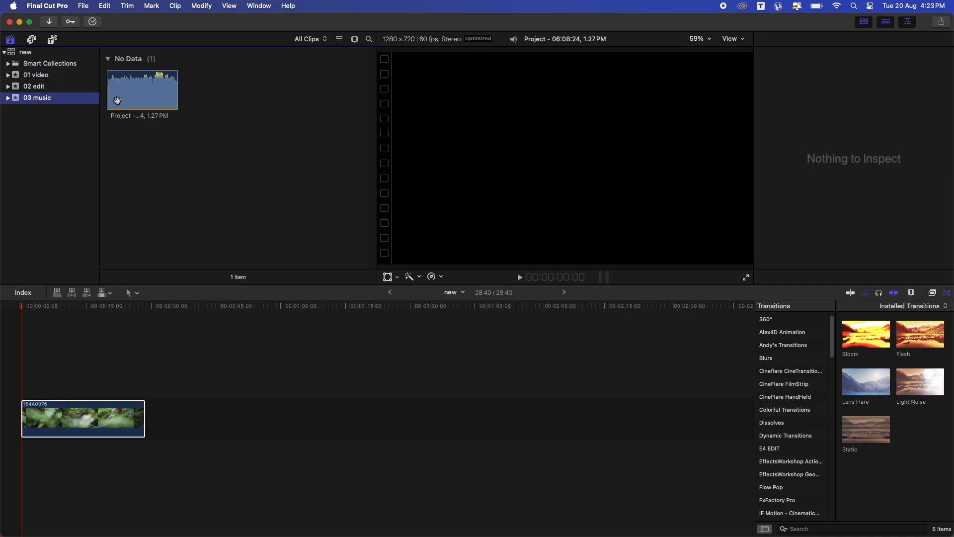
{"action": "left_click_drag", "start_coordinate": [117, 100], "coordinate": [13, 455]}
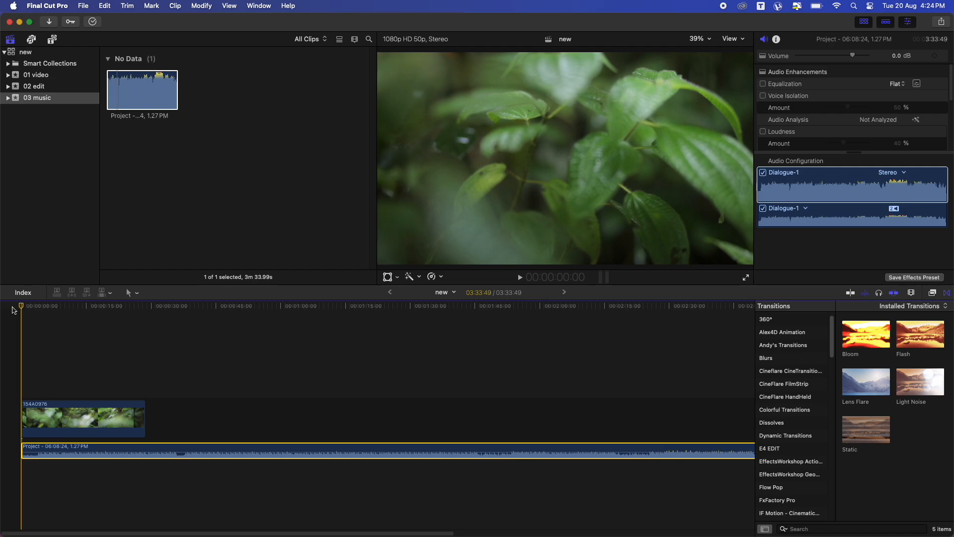
{"action": "key", "text": "space"}
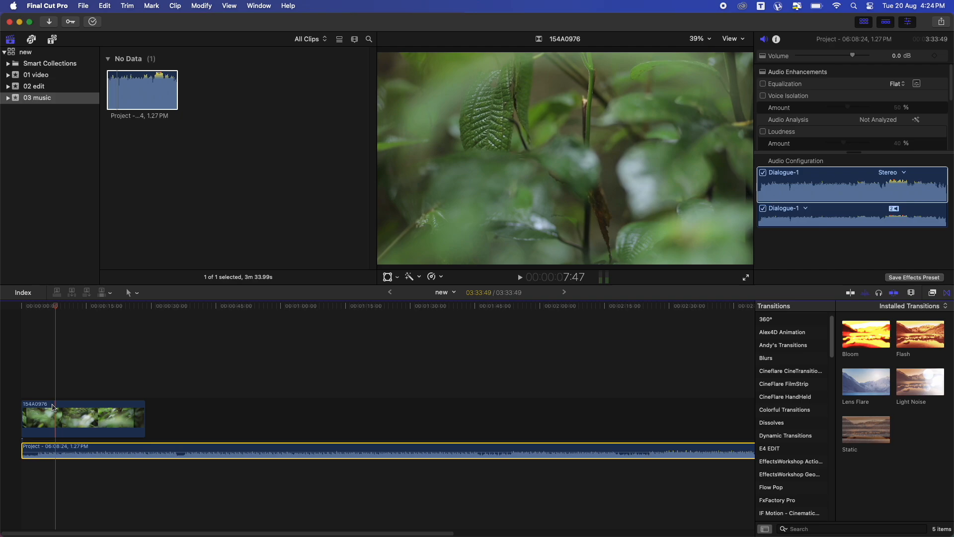
Split clip 154A0976 in the timeline at about 11:19 and delete the part after the cut
{"action": "left_click", "coordinate": [78, 424]}
{"action": "key", "text": "super+b"}
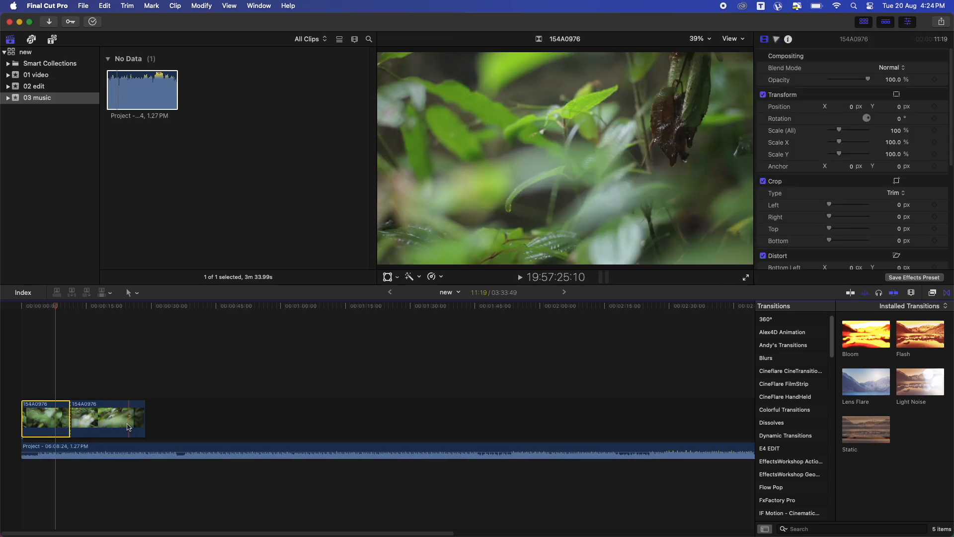
{"action": "left_click", "coordinate": [126, 425]}
{"action": "key", "text": "Delete"}
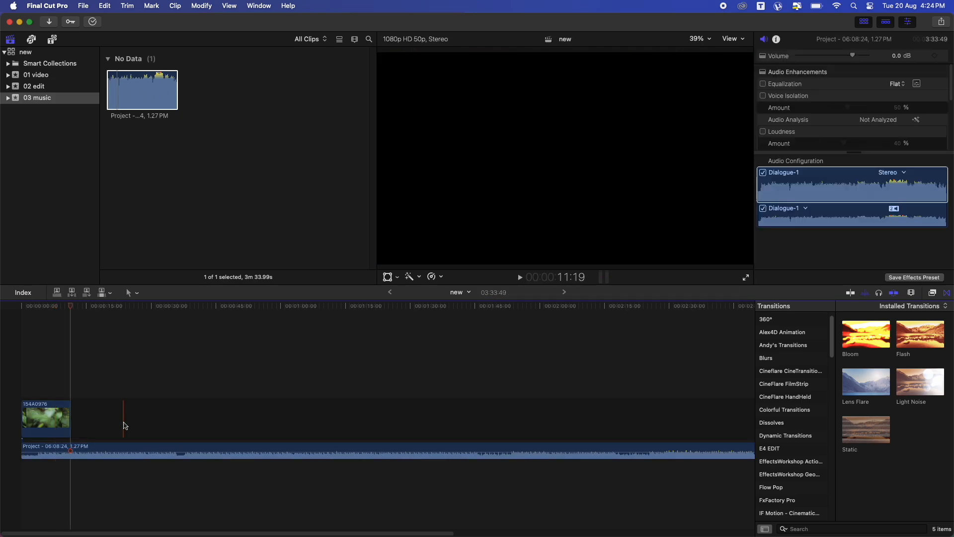
Append clip 154A1121 from the 01 video event after 154A0976, and cut off everything past 15:27 on the timeline
{"action": "left_click", "coordinate": [38, 75]}
{"action": "left_click_drag", "start_coordinate": [121, 146], "coordinate": [76, 423]}
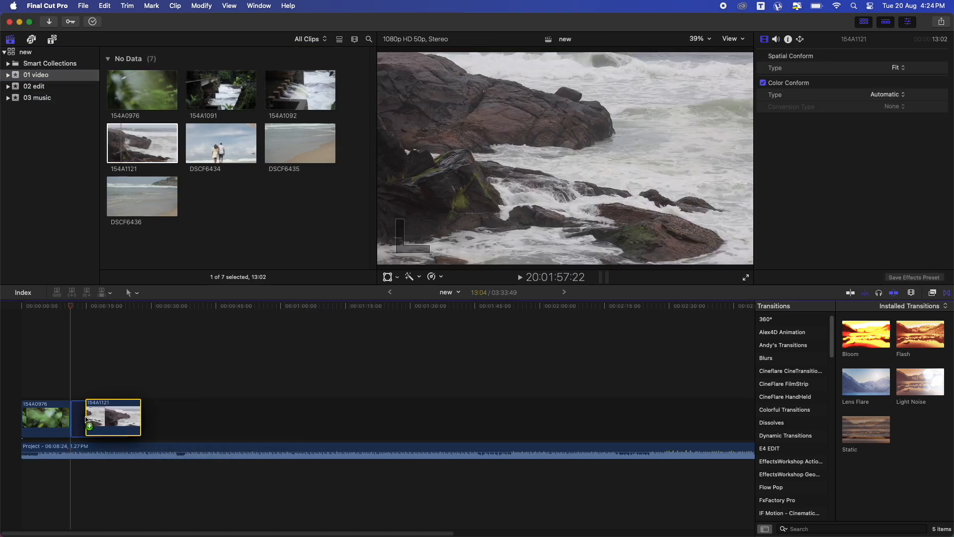
{"action": "left_click", "coordinate": [63, 306]}
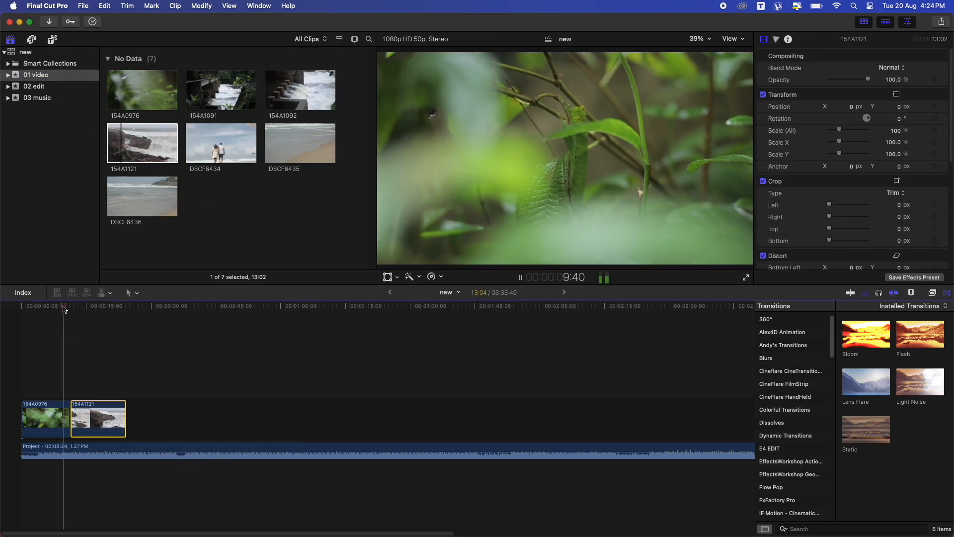
{"action": "key", "text": "space"}
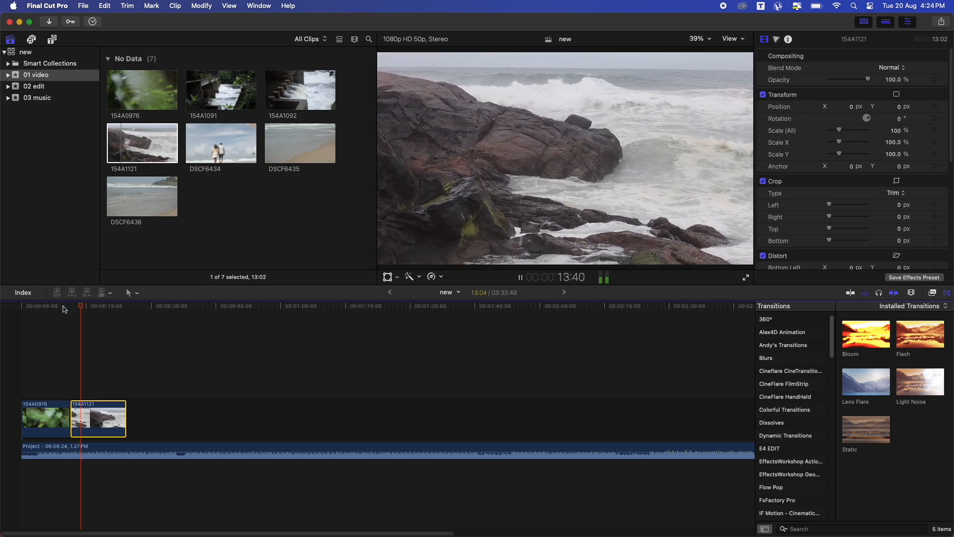
{"action": "key", "text": "space"}
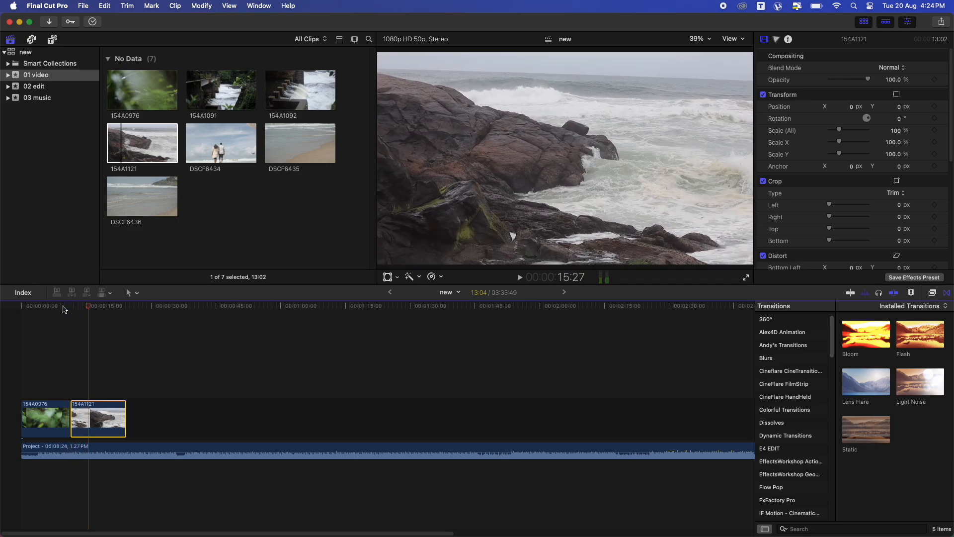
{"action": "key", "text": "cmd+b"}
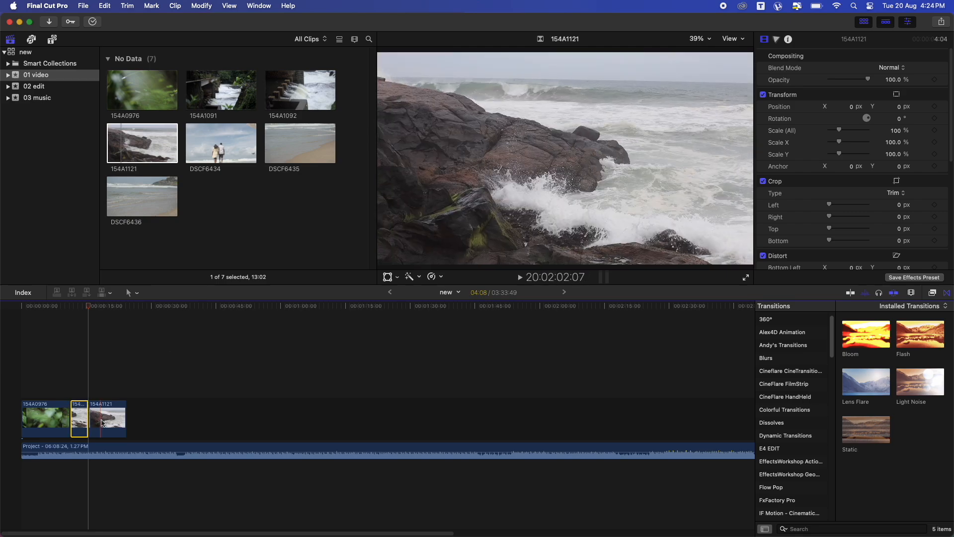
{"action": "left_click", "coordinate": [105, 420]}
{"action": "key", "text": "Delete"}
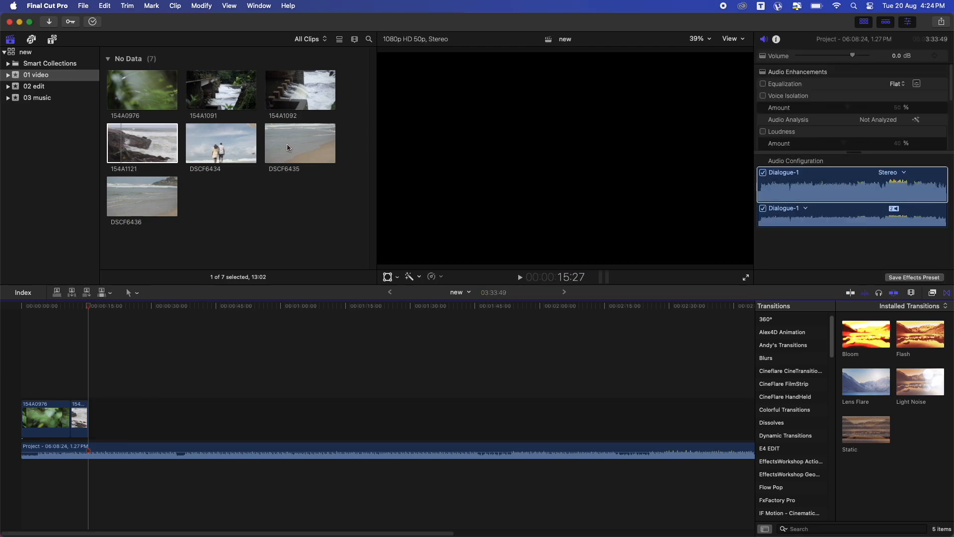
Append clip DSCF6436 after the 154A1121 segment and cut off everything past 20:00 on the timeline
{"action": "left_click_drag", "start_coordinate": [147, 204], "coordinate": [144, 417]}
{"action": "left_click", "coordinate": [69, 309]}
{"action": "key", "text": "space"}
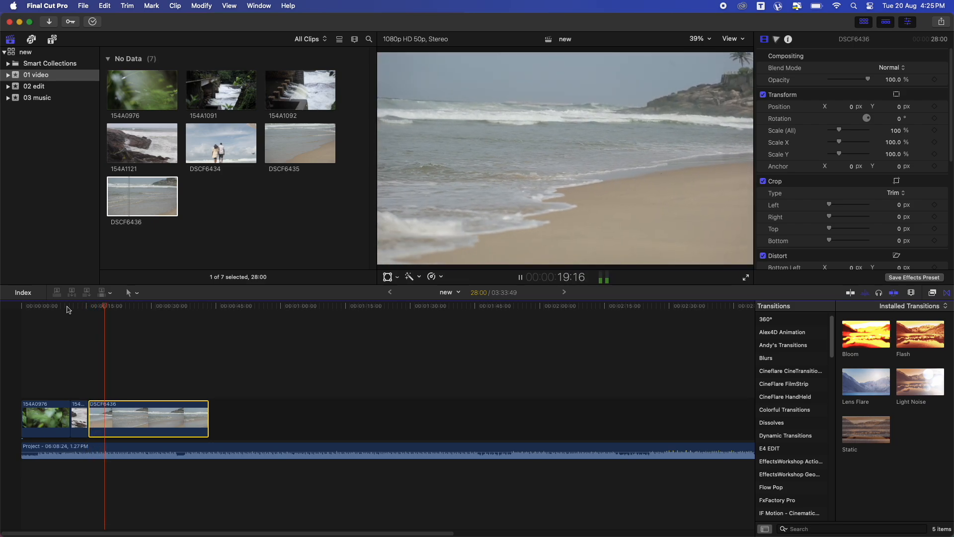
{"action": "key", "text": "space"}
{"action": "key", "text": "super+b"}
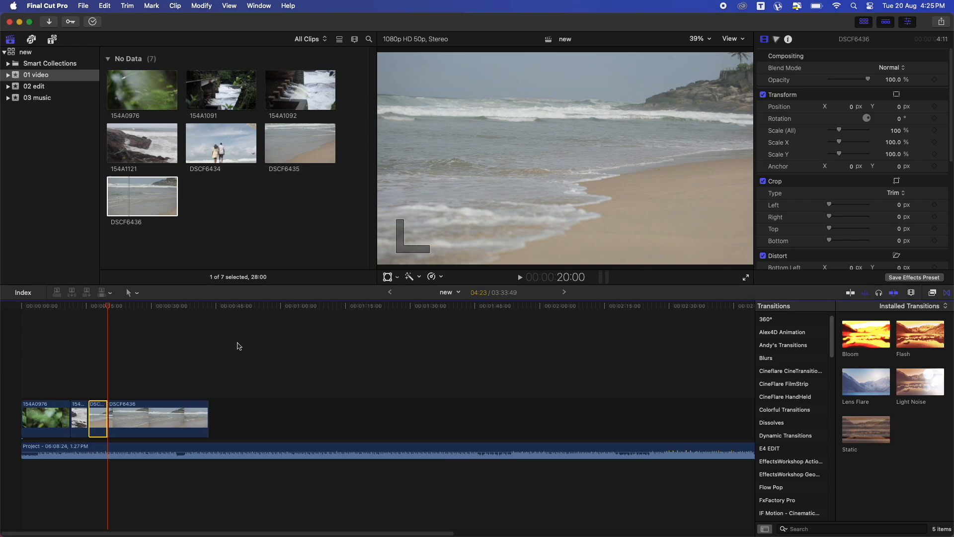
{"action": "left_click", "coordinate": [149, 414]}
{"action": "key", "text": "BackSpace"}
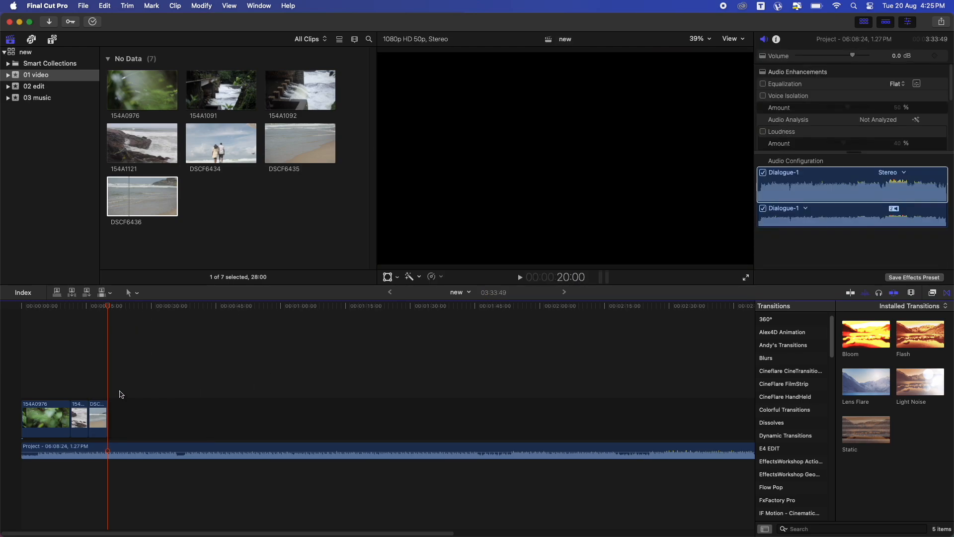